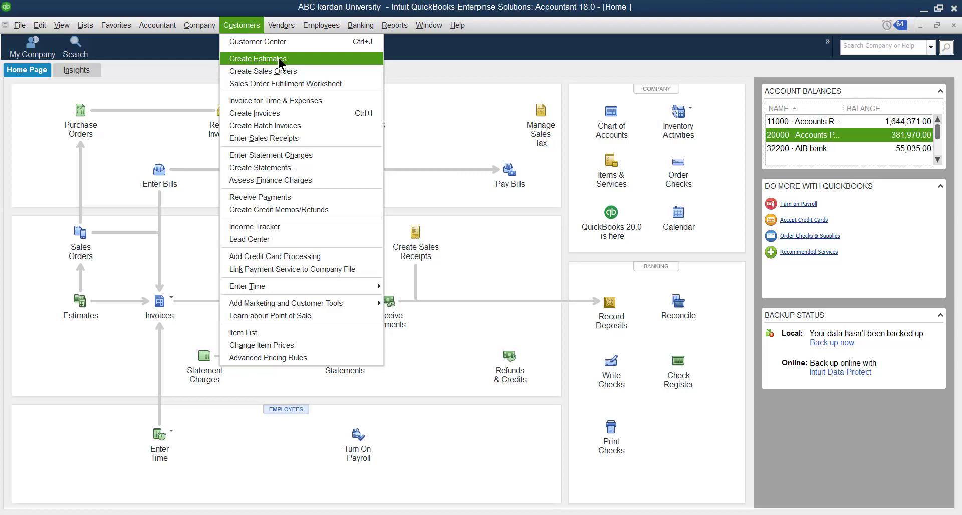
Step: Open a new customer estimate form
mouse_move(310, 27)
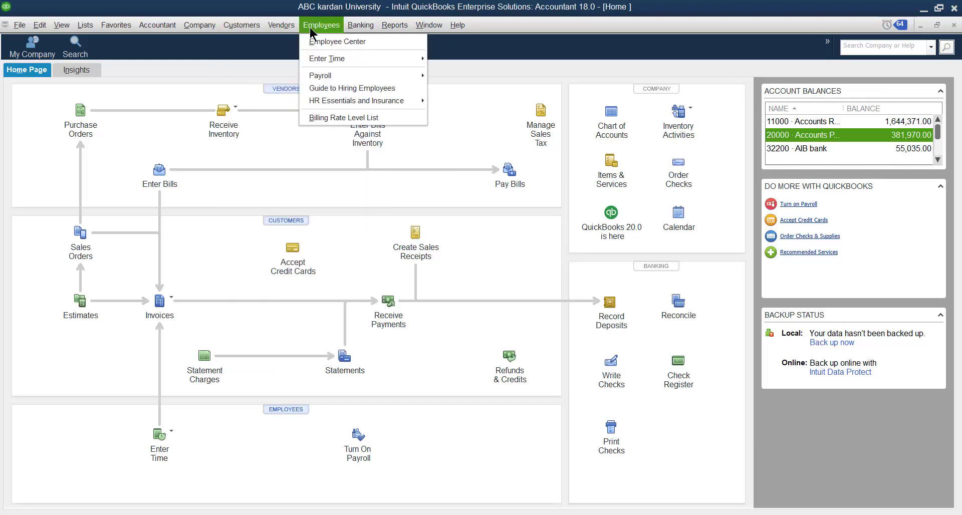
mouse_move(234, 27)
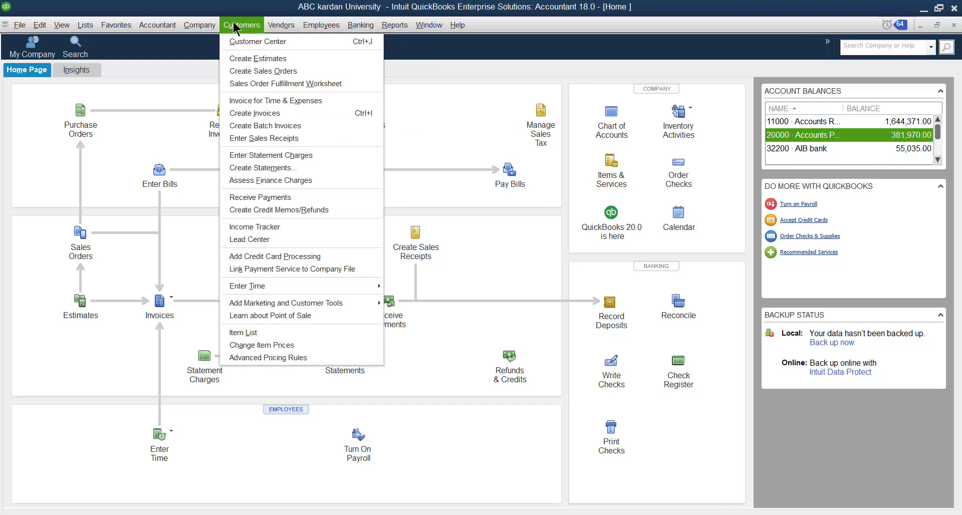
click(259, 58)
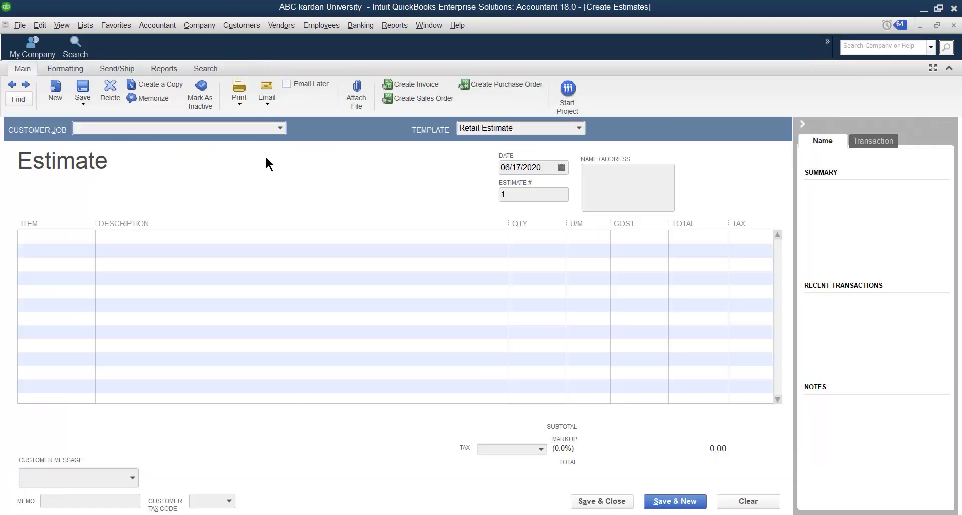
Step: Assign the estimate to the first existing customer in the list and hide the customer summary beside the form
click(280, 129)
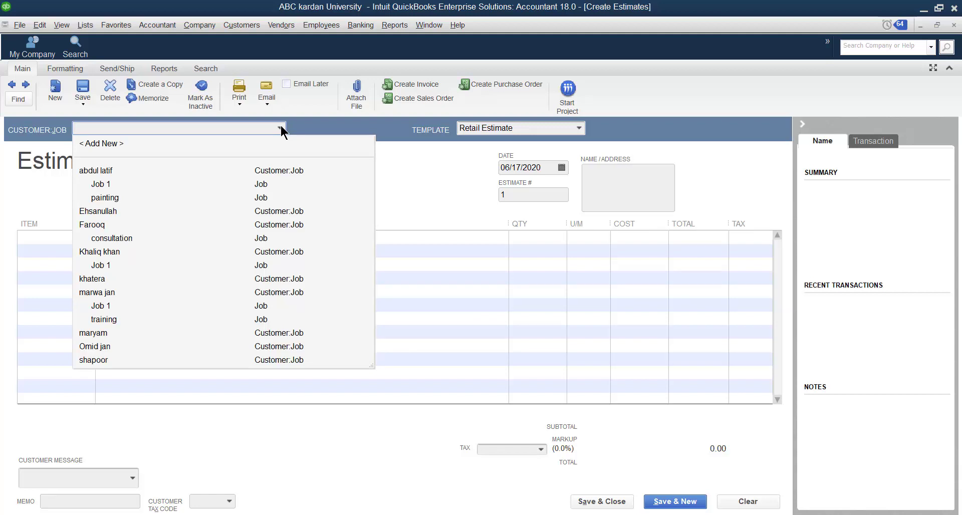
click(92, 171)
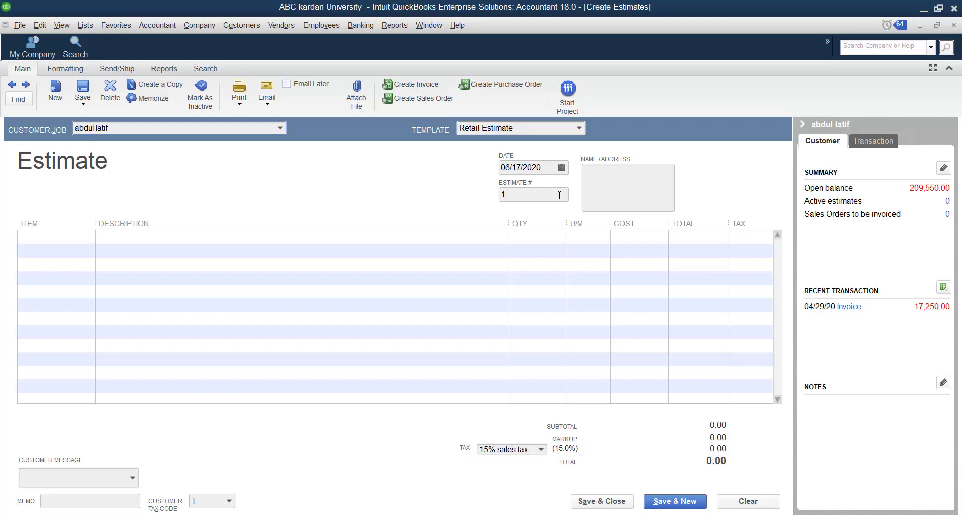
click(603, 178)
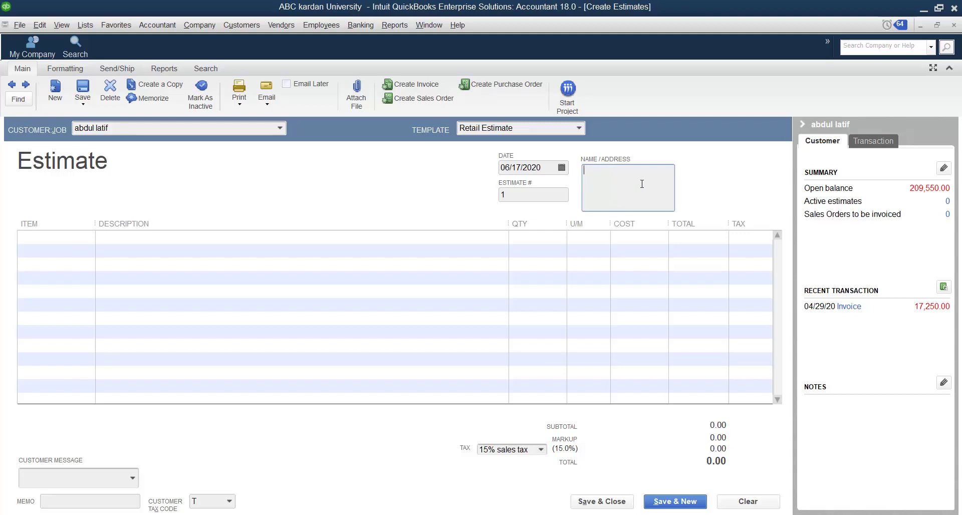
click(800, 125)
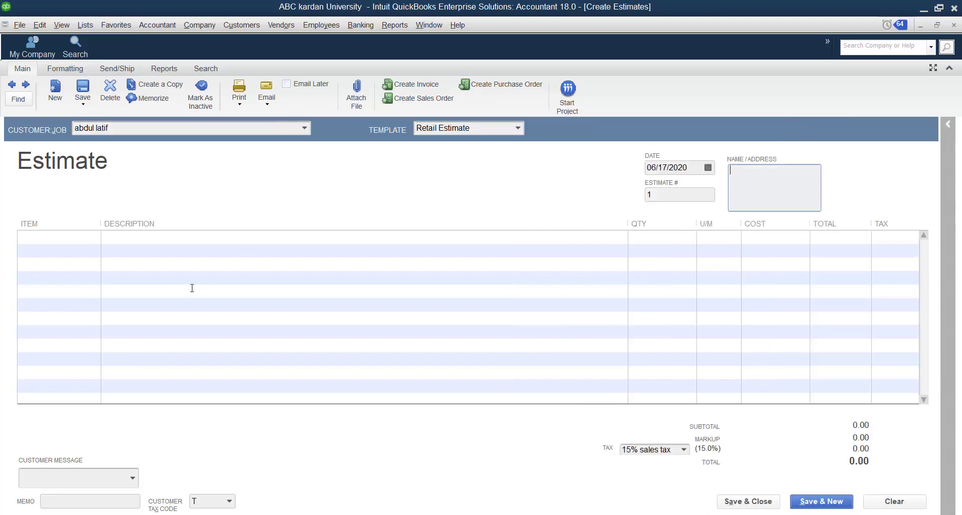
Step: Add the battery item as the estimate's first line with a quantity of 100
click(74, 236)
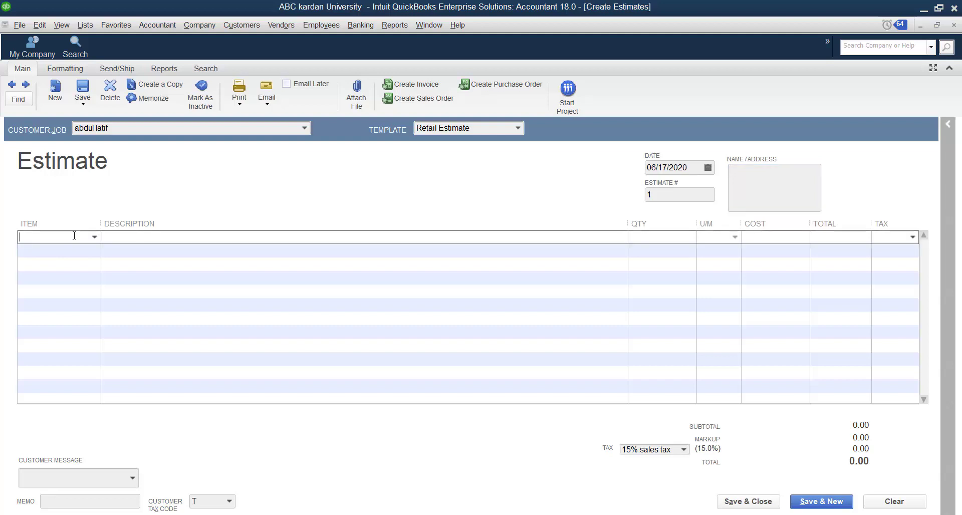
click(94, 237)
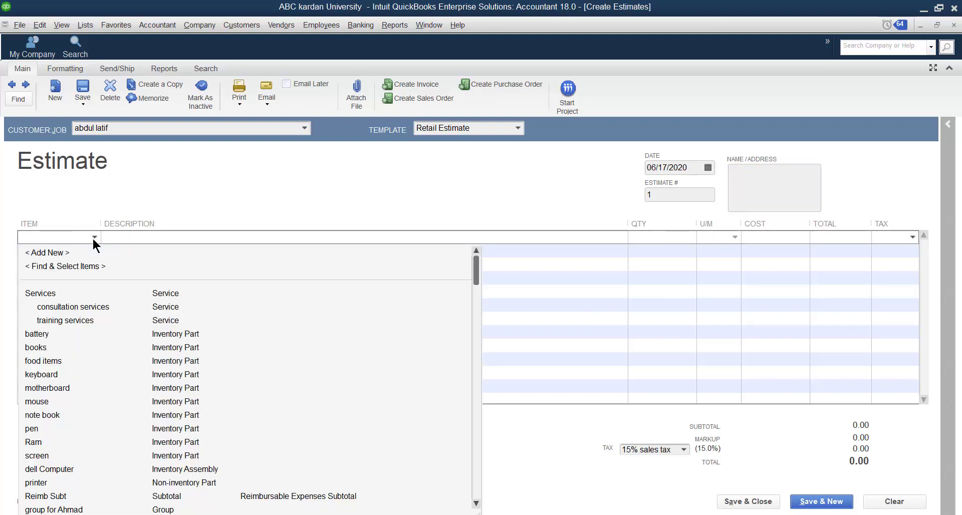
click(34, 334)
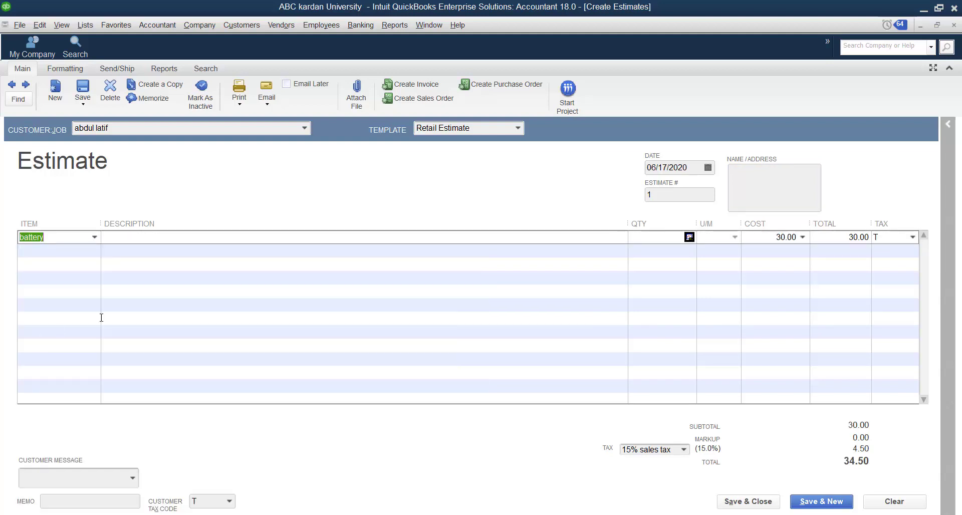
click(654, 241)
text(100)
Step: Add the books item on the second line of the estimate with a quantity of 200 ea
click(59, 251)
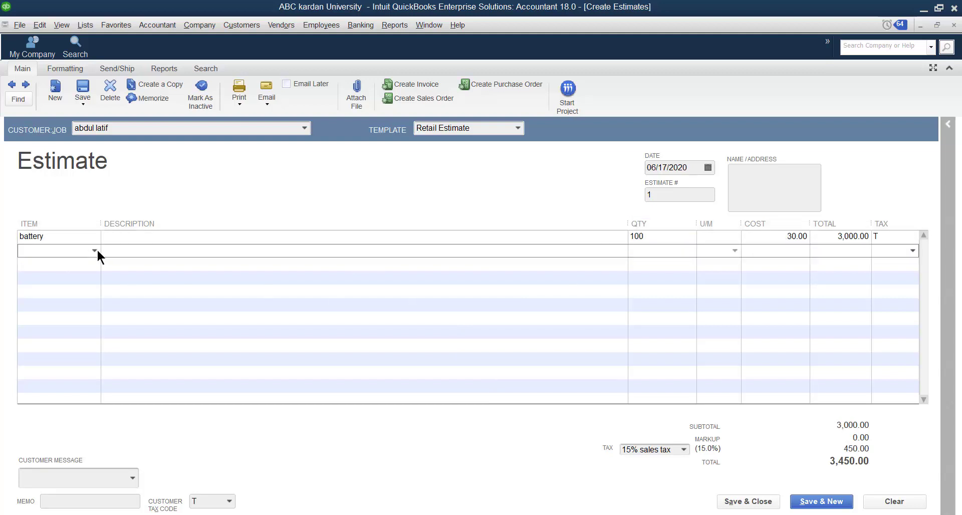
click(94, 249)
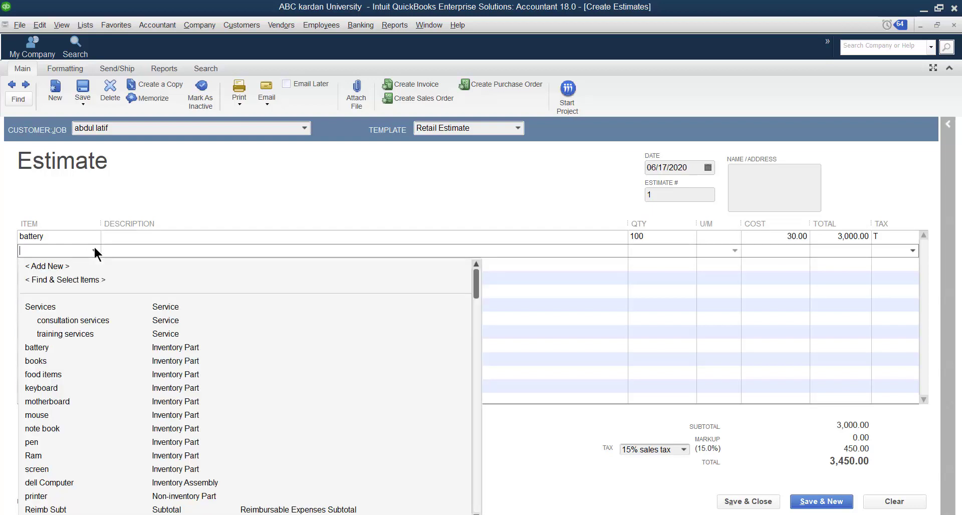
click(34, 359)
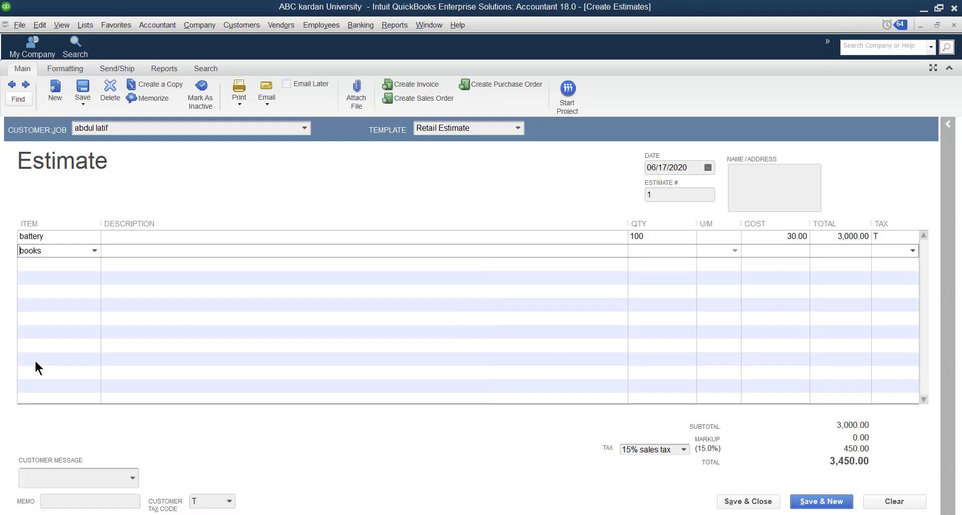
click(655, 250)
text(200 ea)
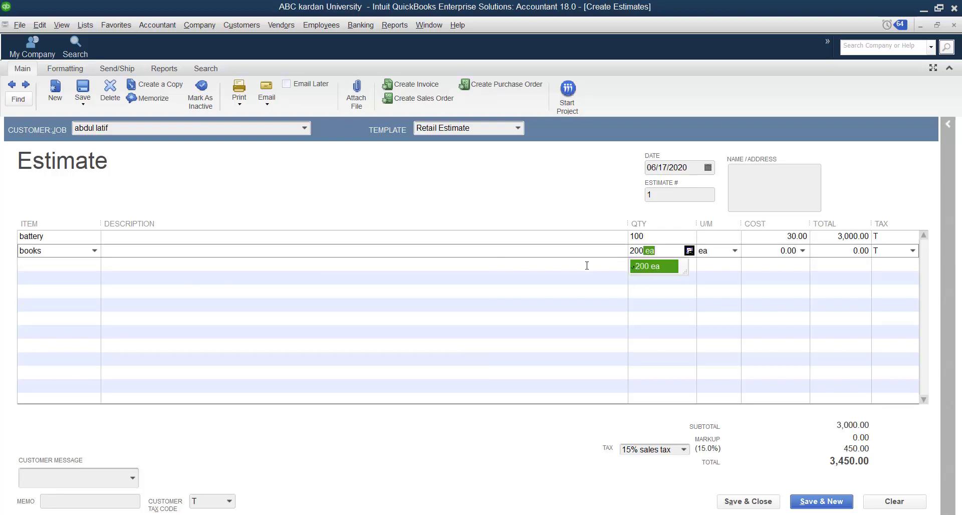
Step: Add the keyboard item on the third line of the estimate with a quantity of 300 NO
click(76, 265)
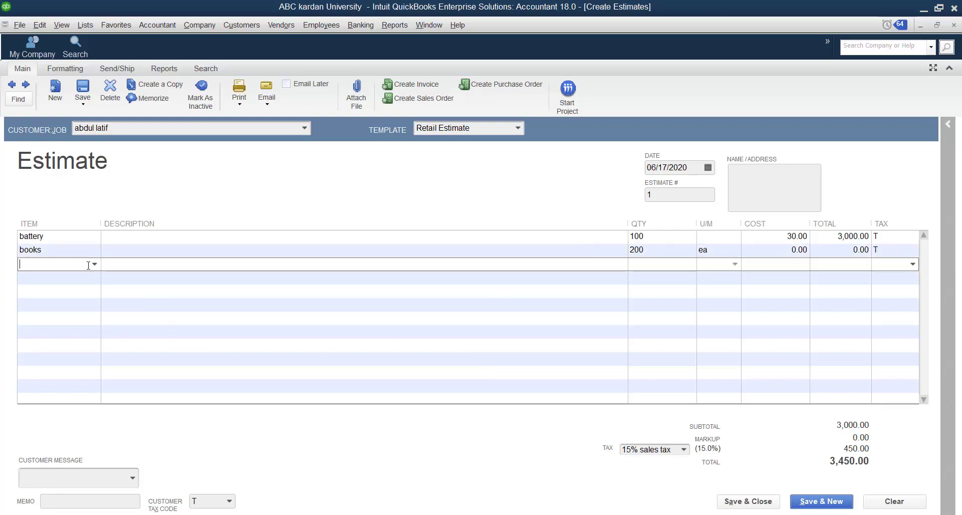
click(94, 263)
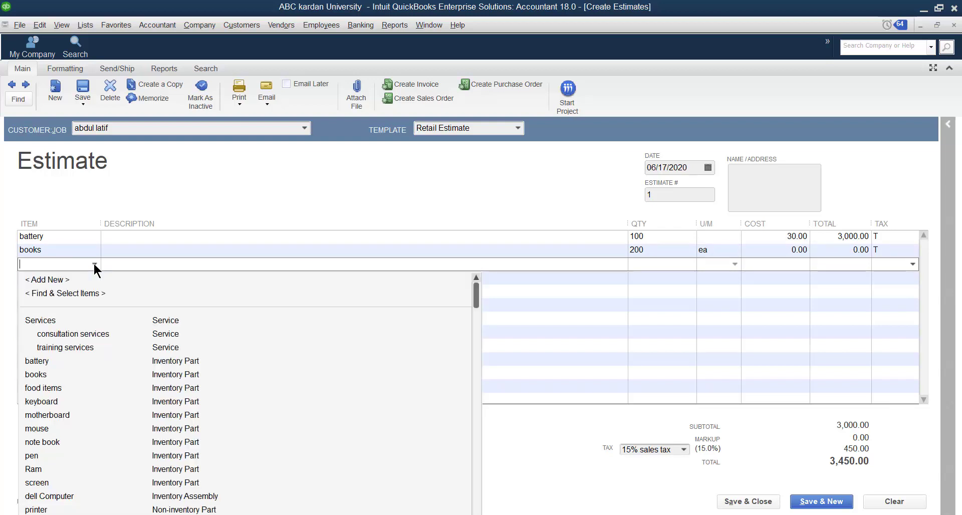
click(42, 401)
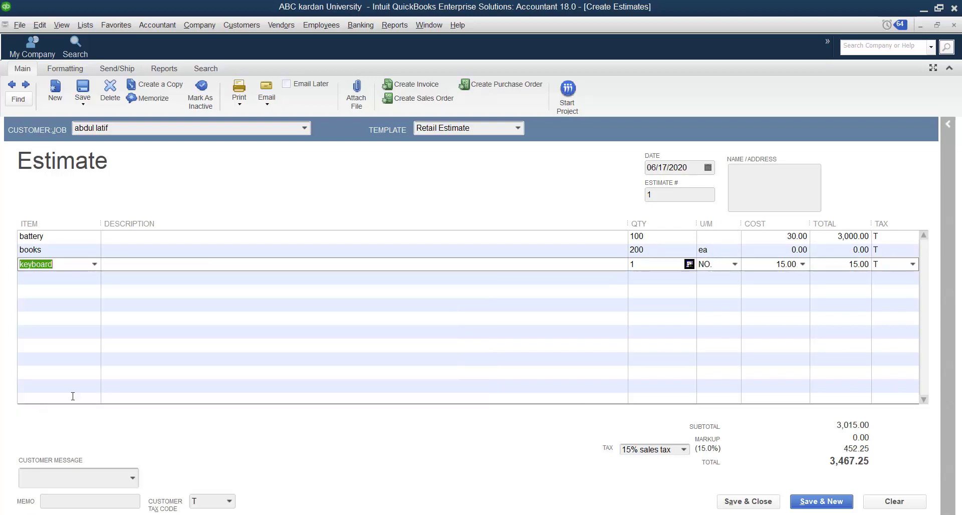
click(641, 265)
text(300 NO.)
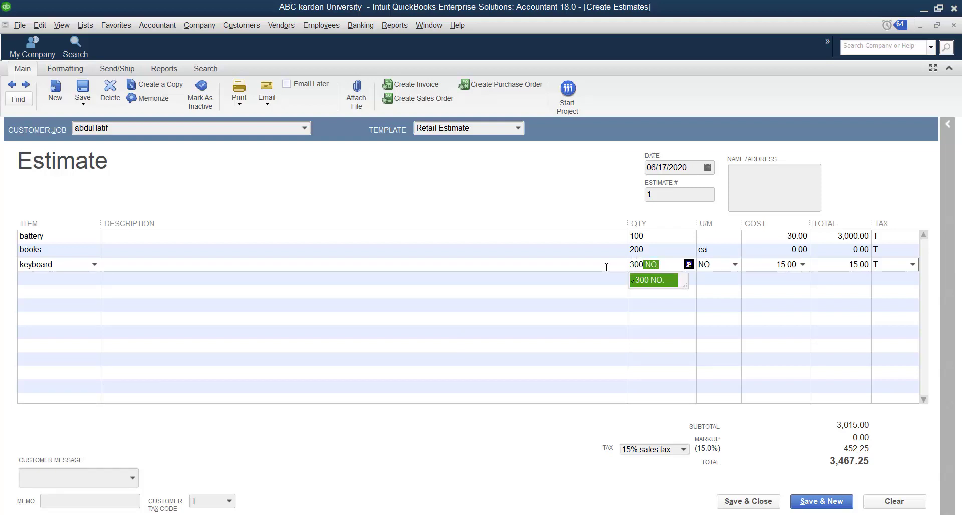
click(759, 278)
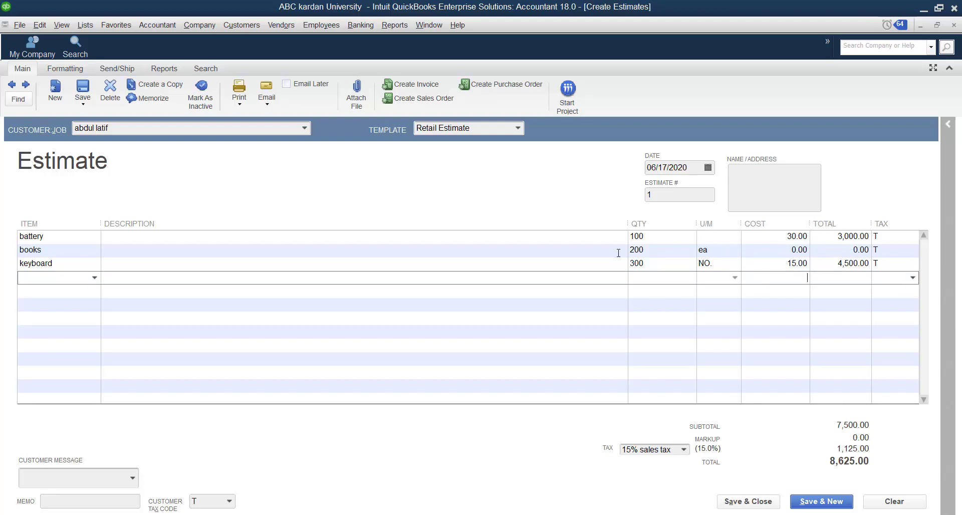
Step: Set the cost of the books line to 100.00
click(771, 249)
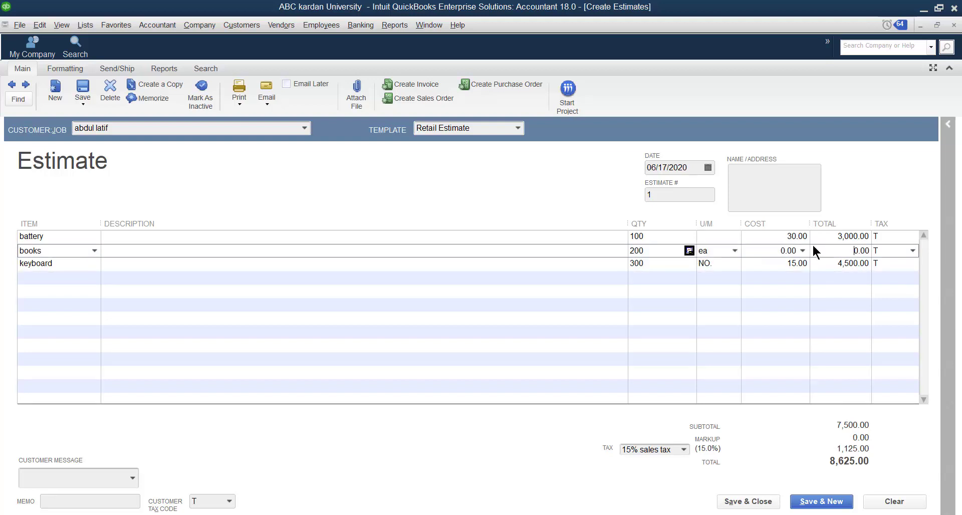
mouse_move(793, 250)
mouse_down()
mouse_move(821, 252)
mouse_move(792, 251)
mouse_move(810, 251)
mouse_up()
click(788, 280)
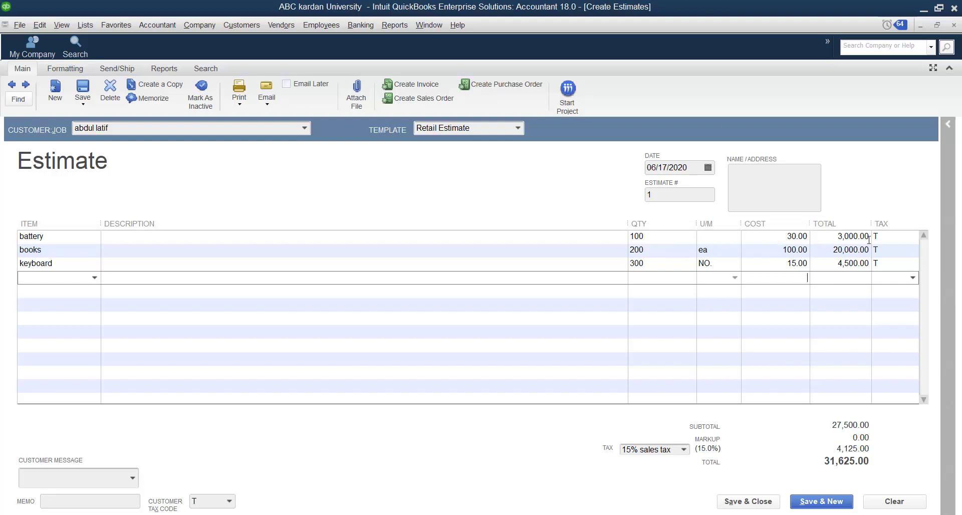
Step: Set the tax code of the battery line to Tax (Taxable Sales)
click(900, 237)
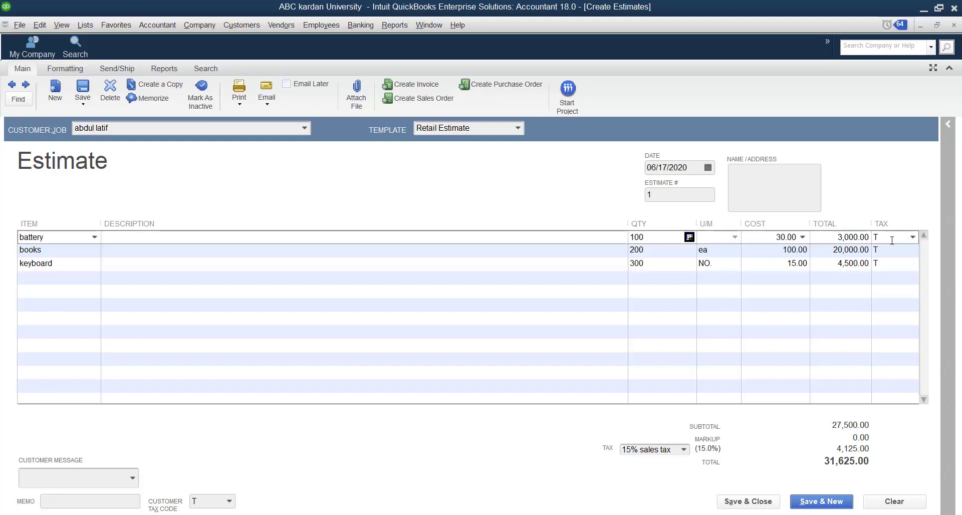
click(912, 237)
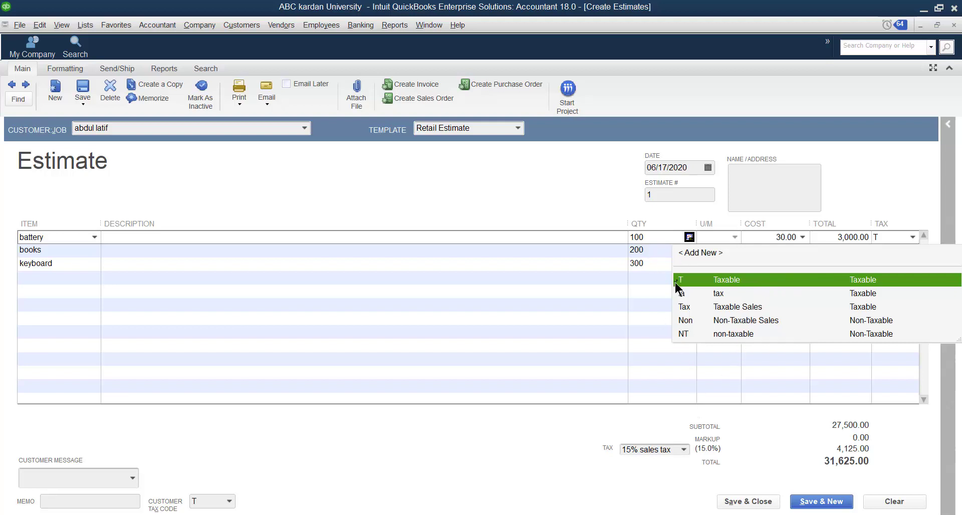
click(741, 280)
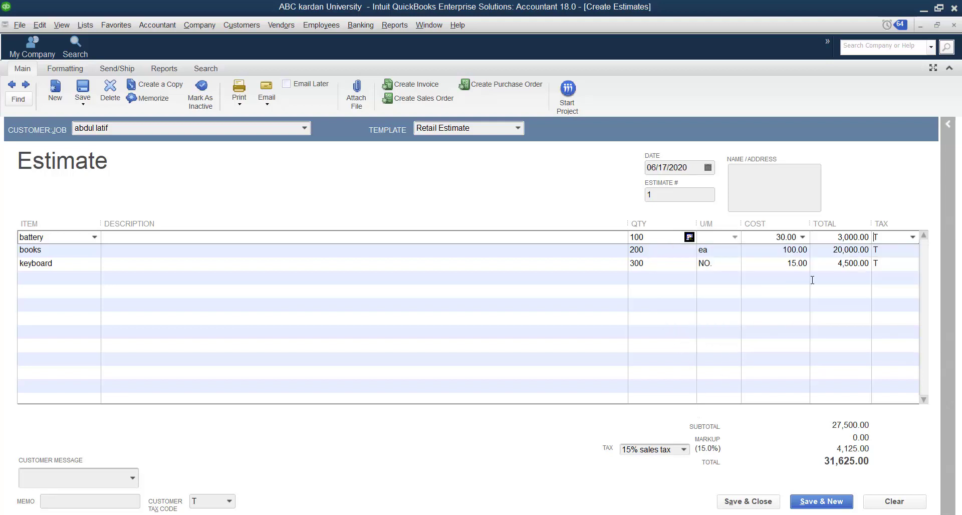
click(912, 239)
click(742, 308)
Step: Set the tax code of the books line to Non and that of the keyboard line to NT
click(894, 250)
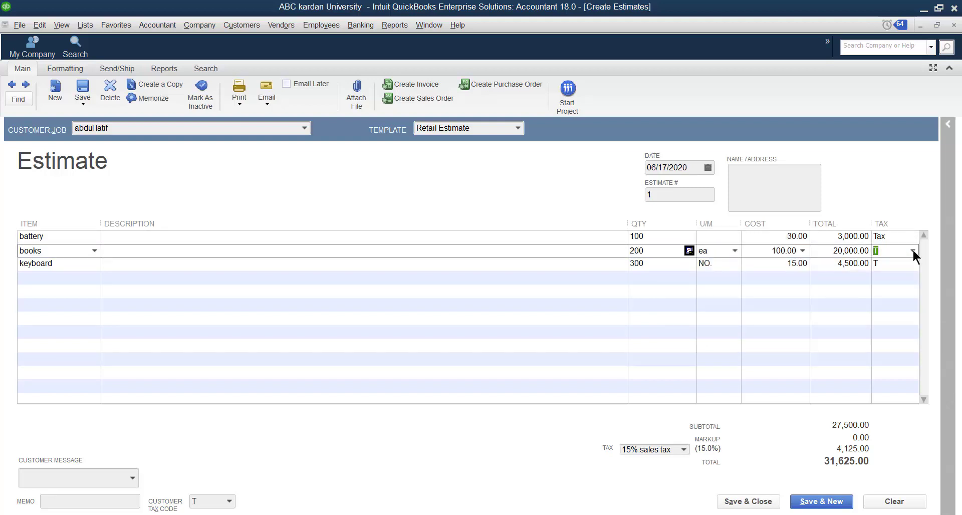
click(912, 250)
click(735, 331)
click(907, 263)
click(912, 264)
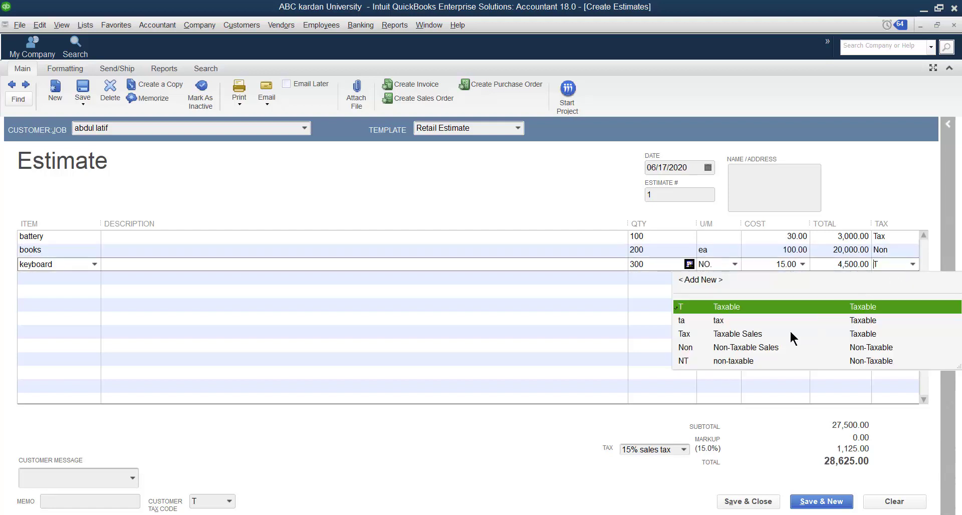
click(738, 361)
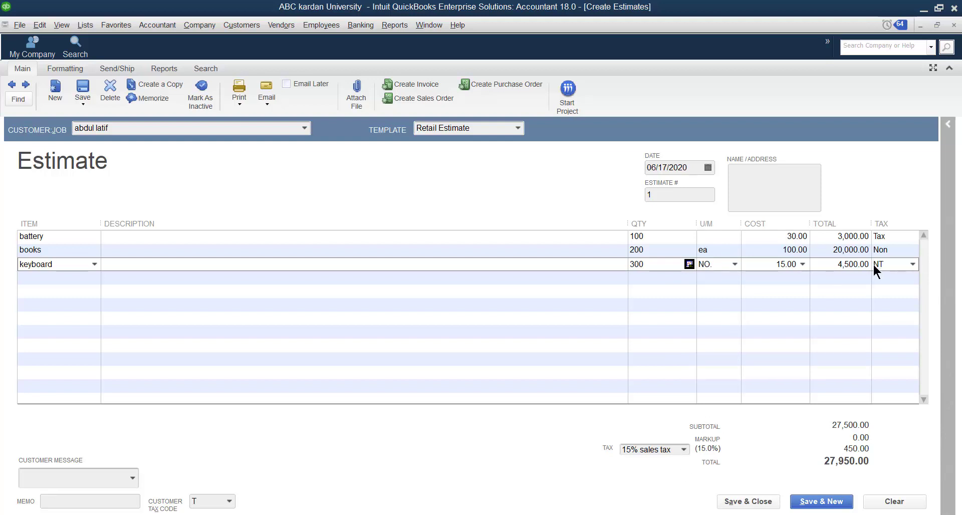
Step: Change the tax codes of the books and keyboard lines to Tax (Taxable Sales)
click(897, 251)
click(912, 251)
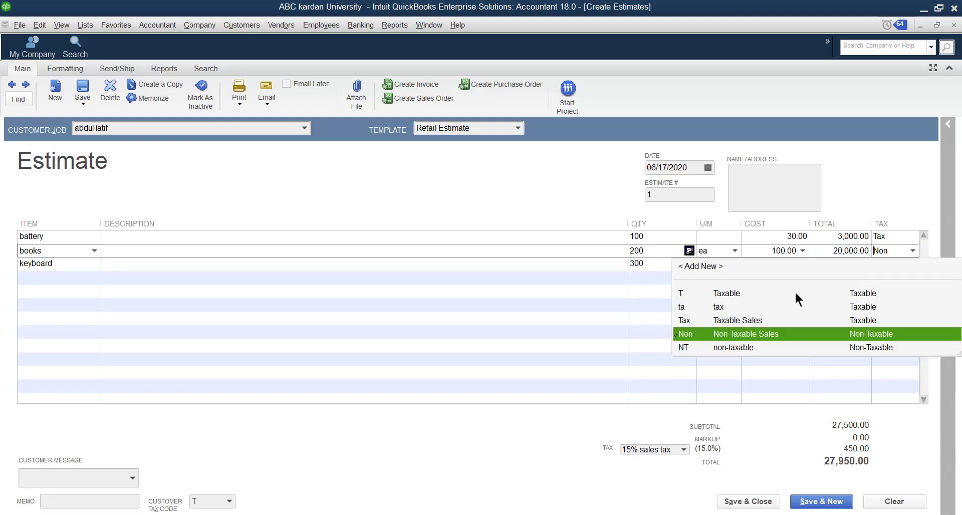
click(736, 319)
click(899, 261)
click(911, 264)
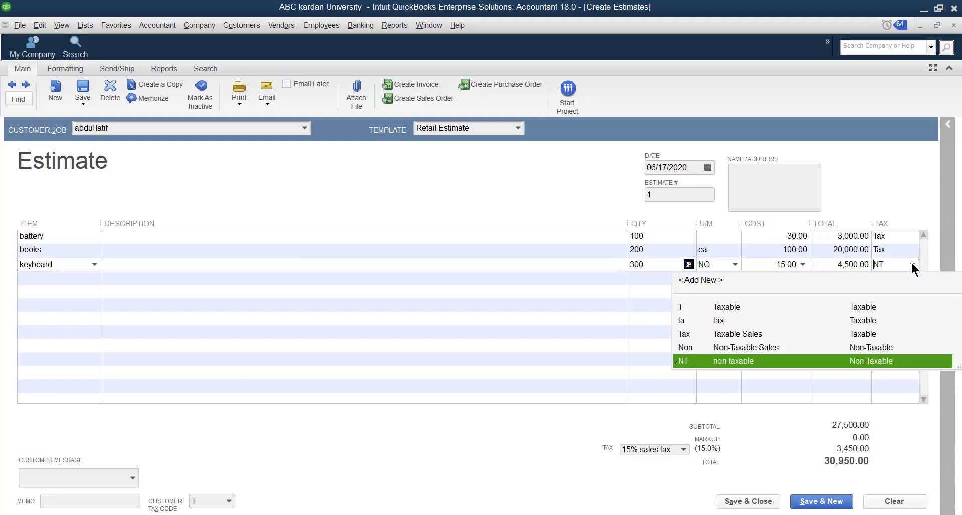
click(731, 334)
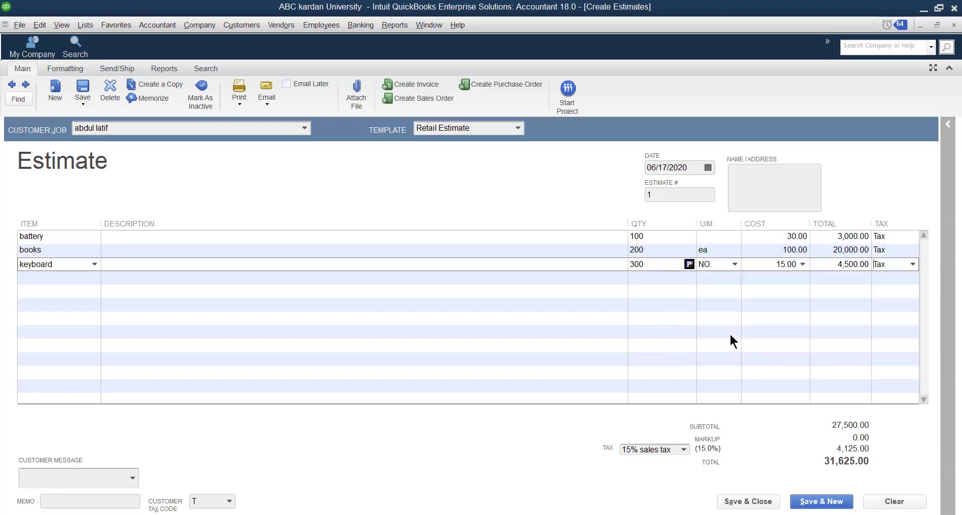
Step: Set the estimate's overall sales tax item to Out of State
click(683, 448)
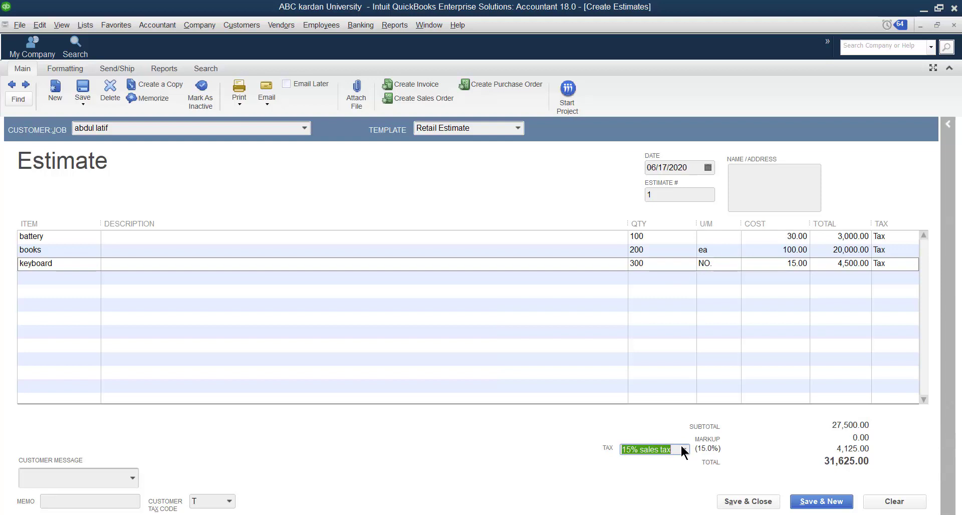
click(684, 447)
click(533, 407)
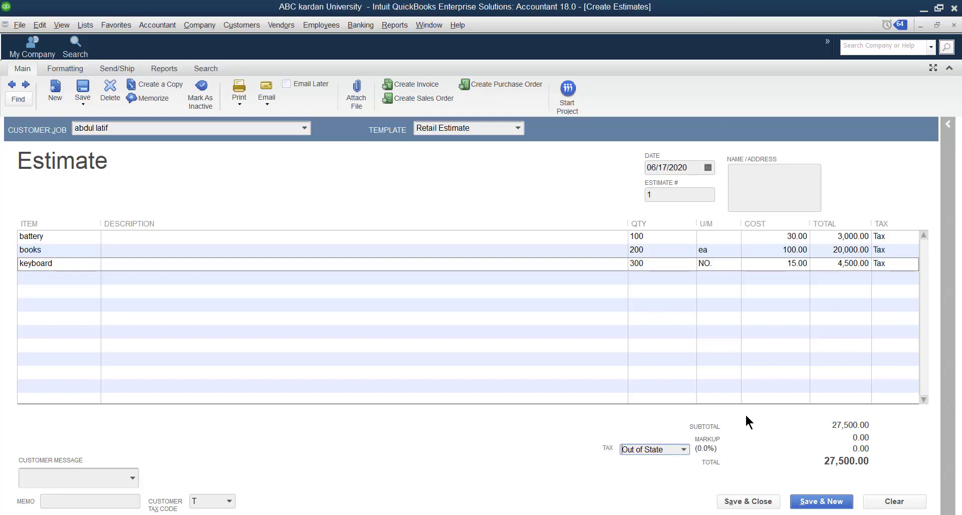
Step: Apply the 10% sales tax item to the whole estimate
click(683, 449)
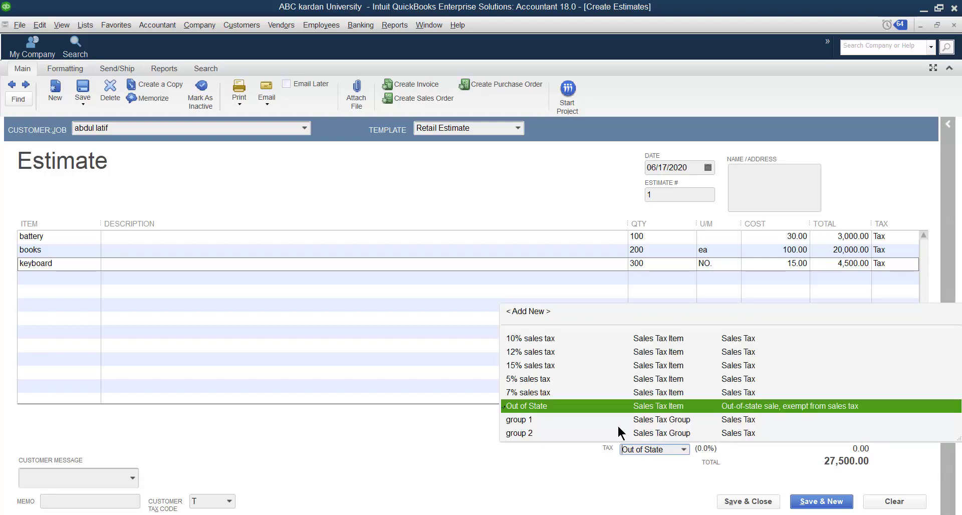
click(523, 339)
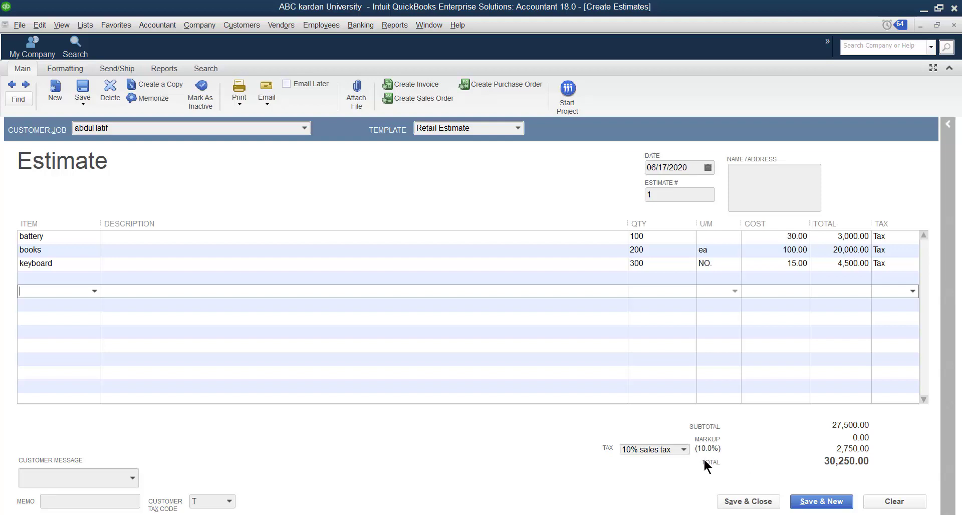
Step: Change the estimate's overall sales tax item to 15% sales tax
click(680, 449)
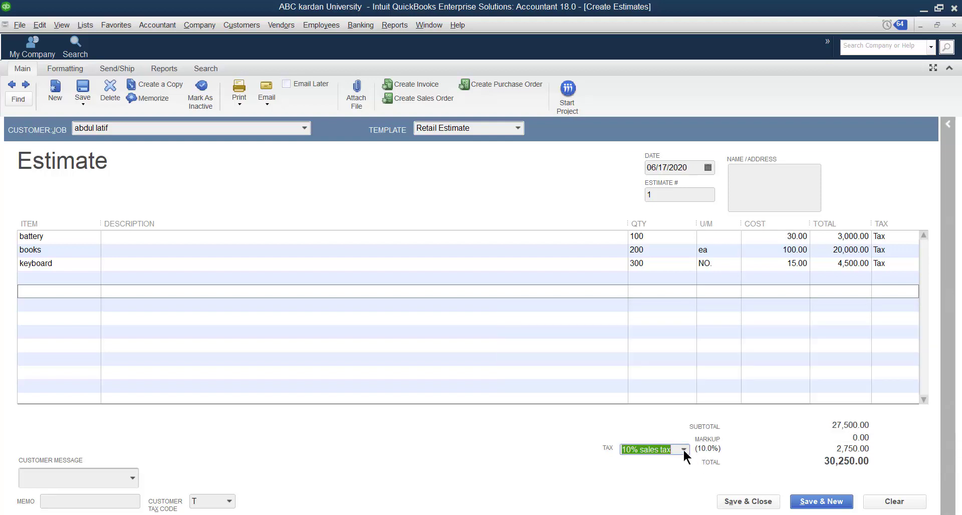
click(684, 449)
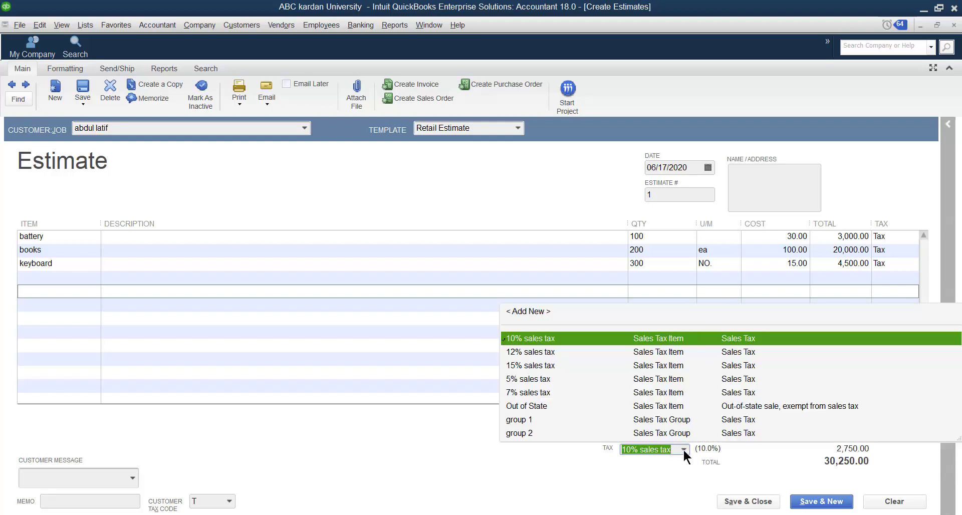
click(516, 367)
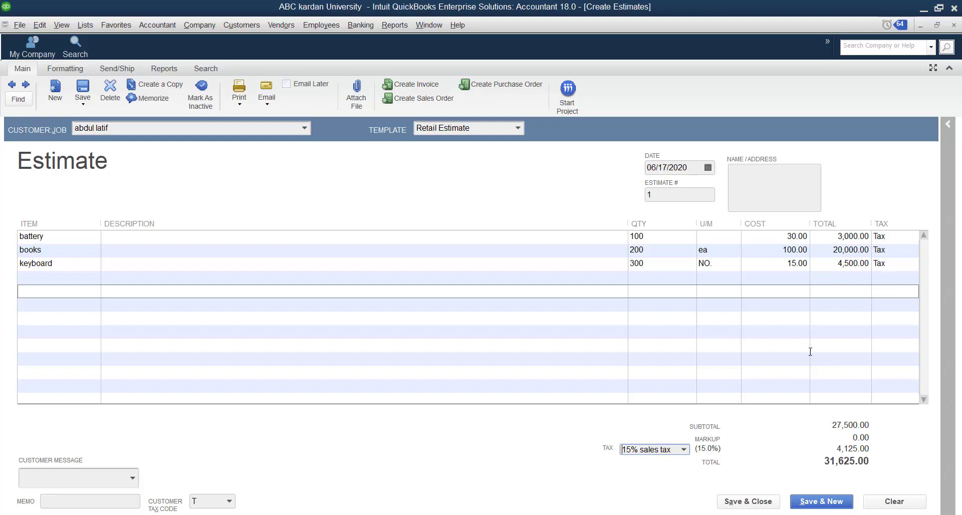
Step: Set the estimate's overall sales tax item back to 10% sales tax and the customer tax code to Tax (Taxable Sales)
click(684, 450)
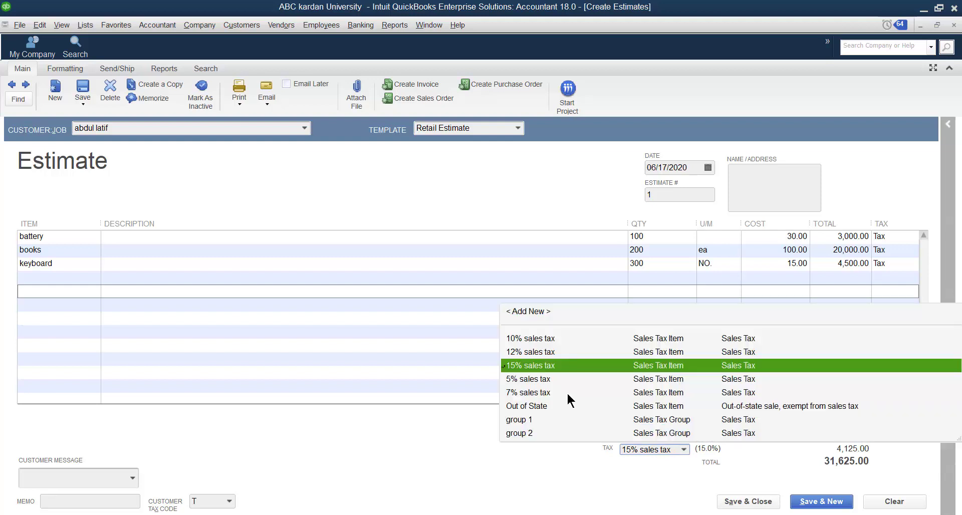
click(541, 277)
click(530, 342)
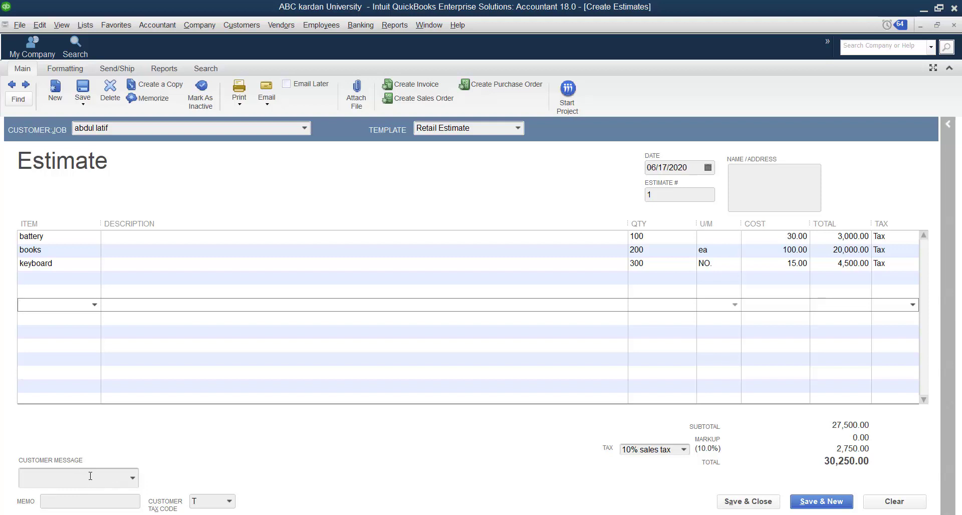
click(229, 501)
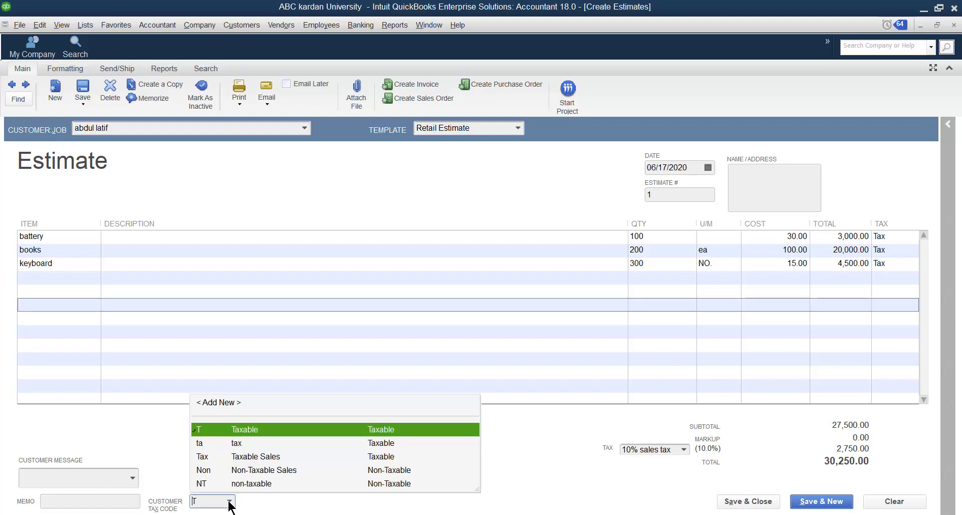
click(248, 455)
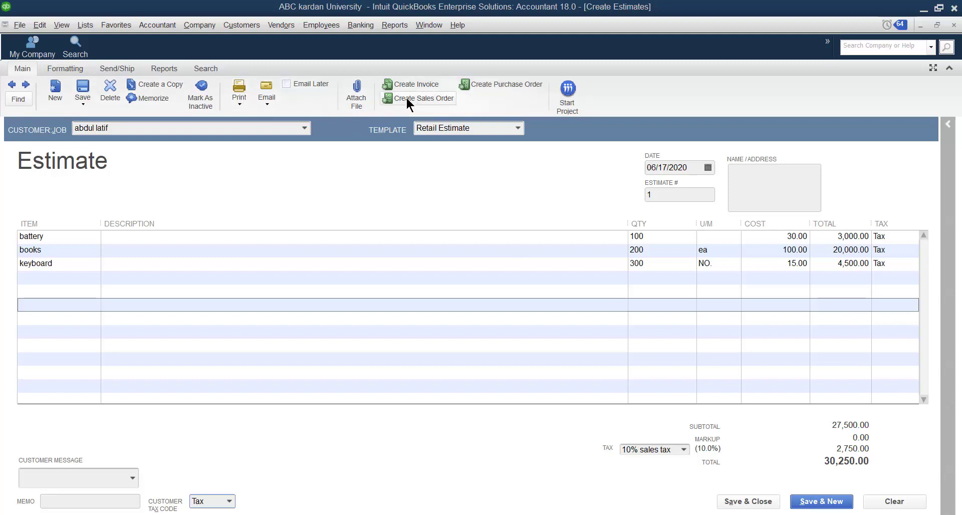
Step: Save the estimate and start a new blank one, making the customer's changed tax item and sales tax code permanent
click(248, 25)
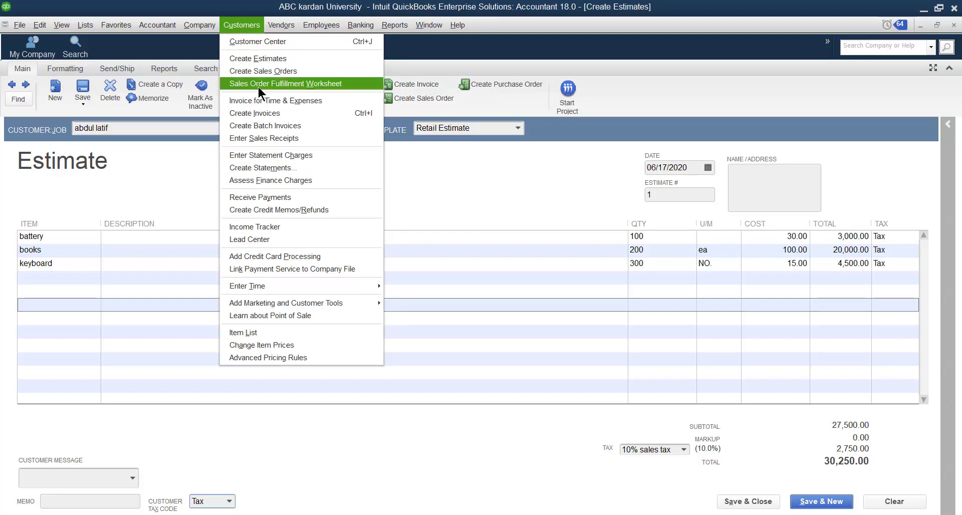
click(428, 178)
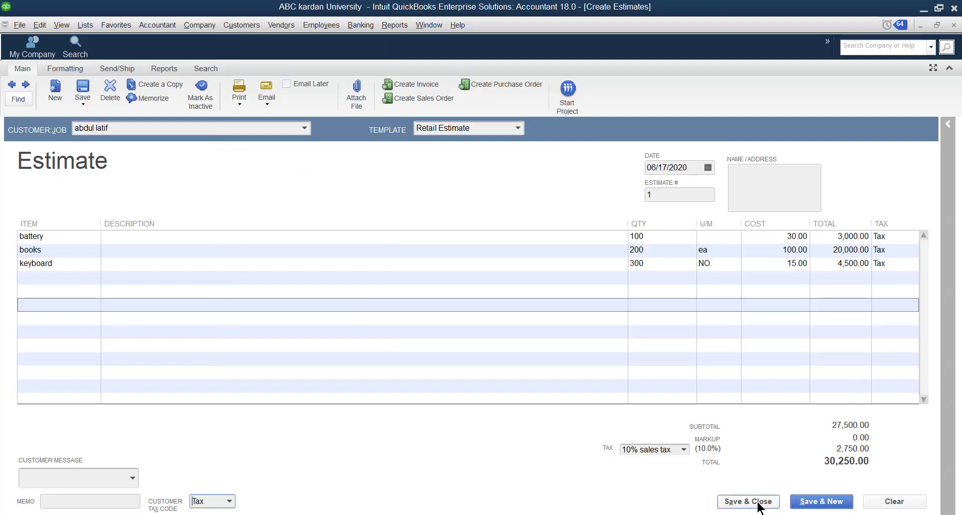
click(819, 502)
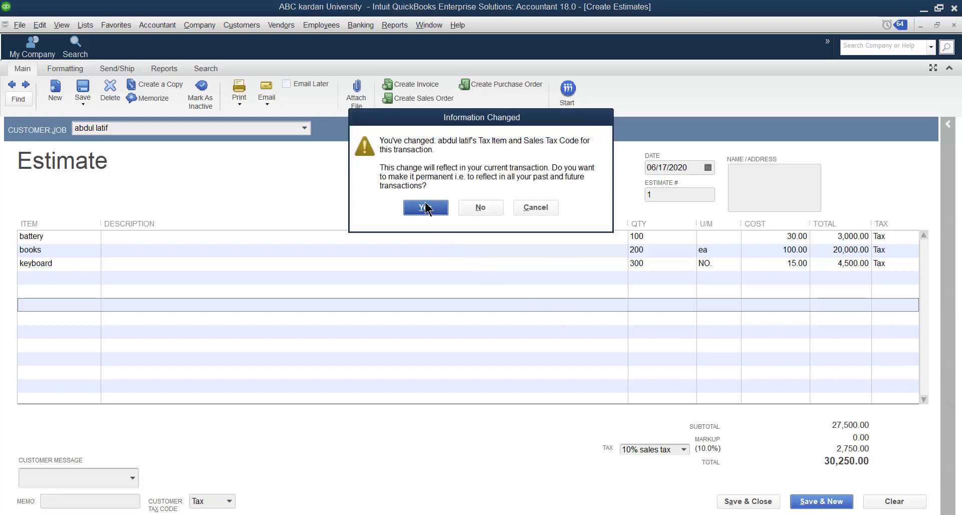
click(426, 208)
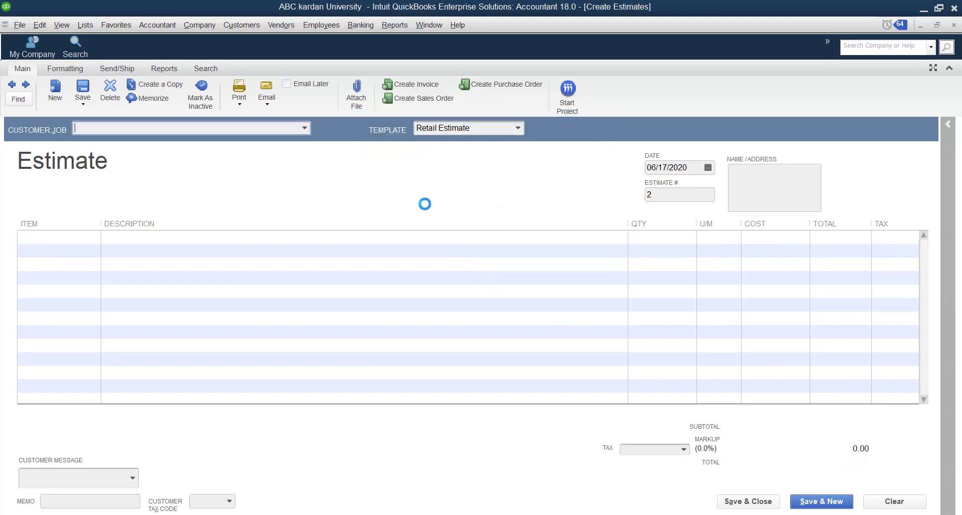